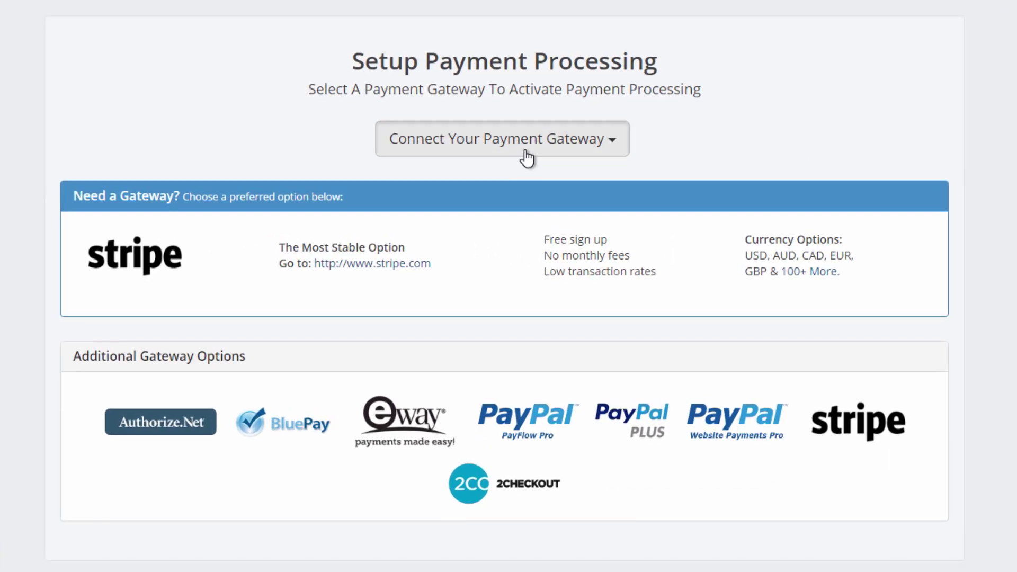
Choose Stripe as the payment gateway to connect to the website
left_click(526, 158)
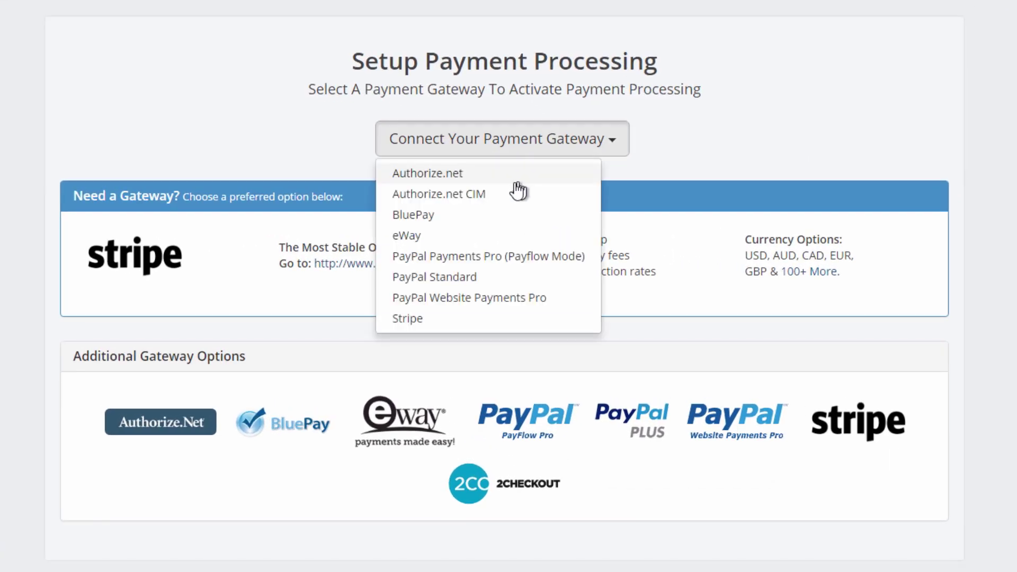
left_click(505, 319)
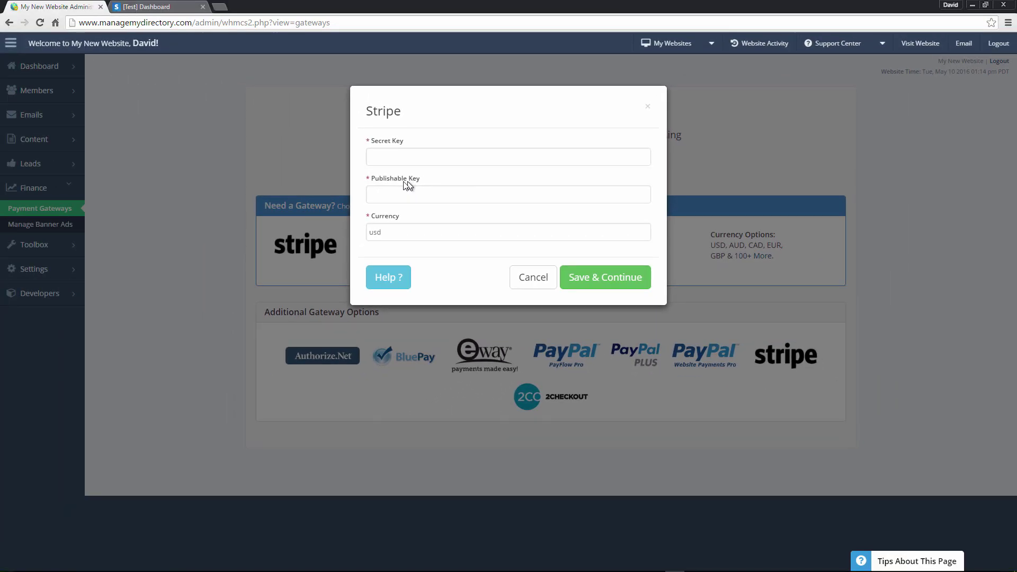
Switch to the Stripe dashboard, try to enable live mode, and go through the account activation form
left_click(154, 8)
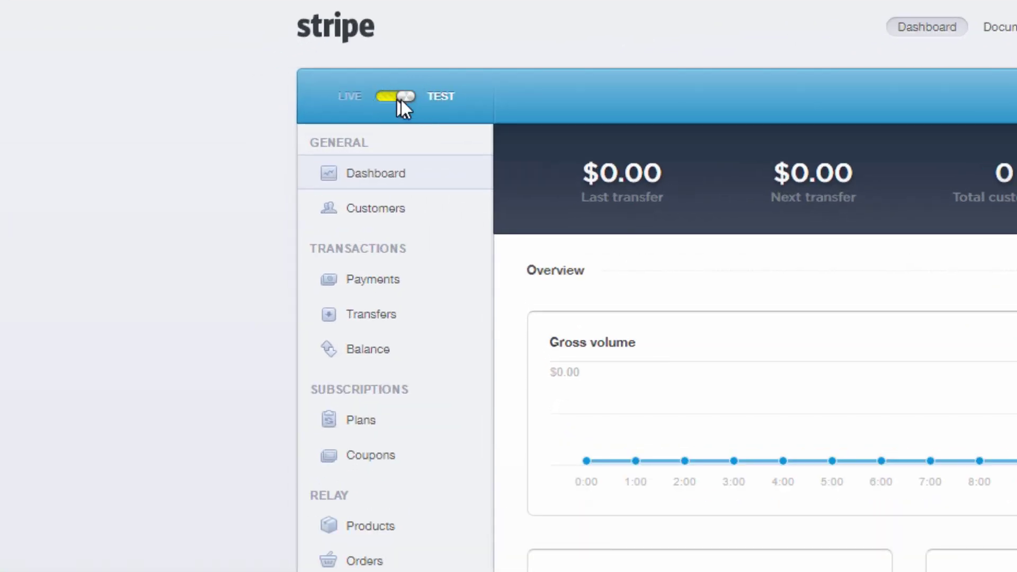
left_click(440, 96)
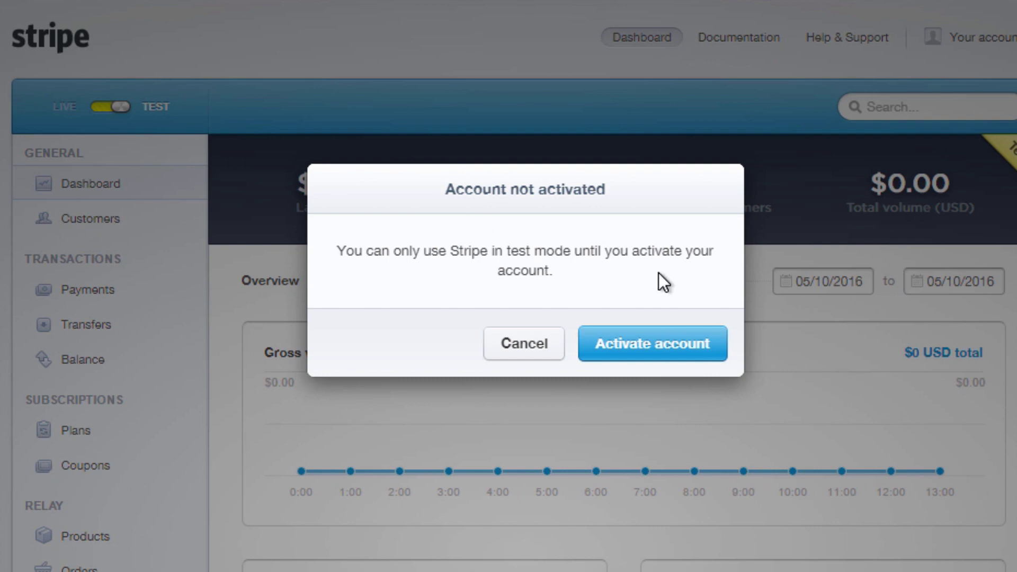
left_click(678, 351)
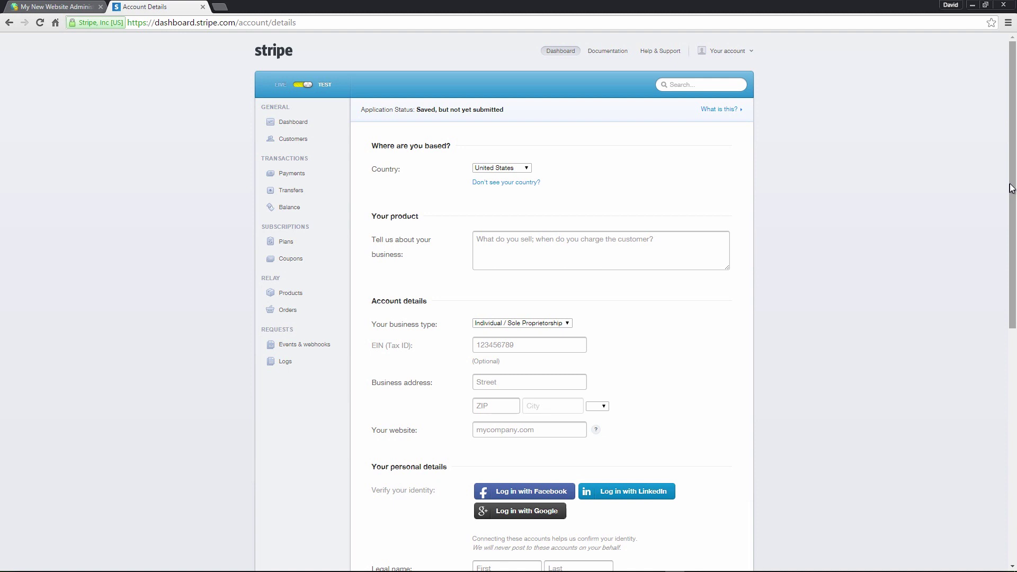
left_click_drag(1011, 186, 996, 418)
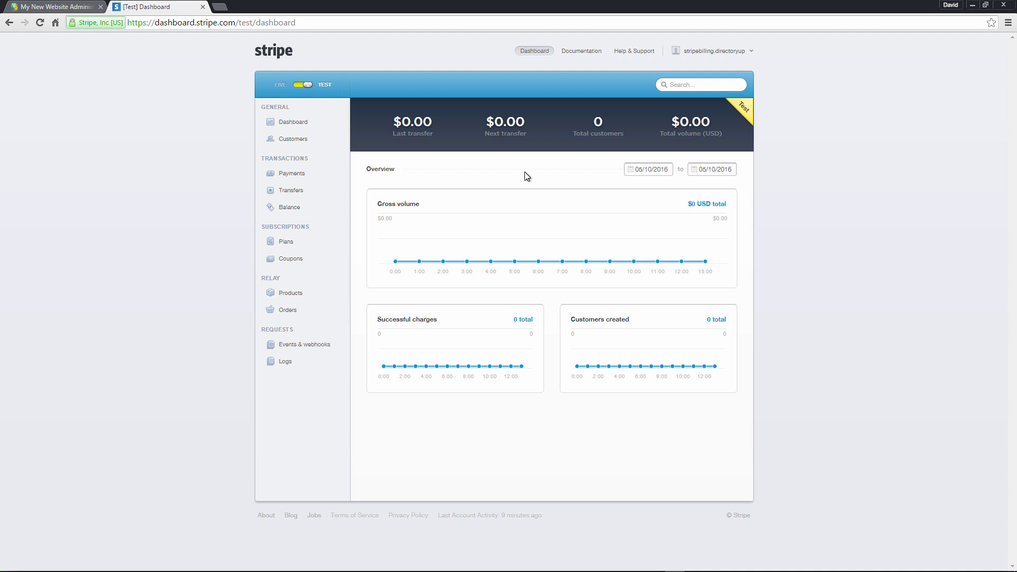
Set the Stripe dashboard to live mode and open the API keys in the account settings
left_click(310, 86)
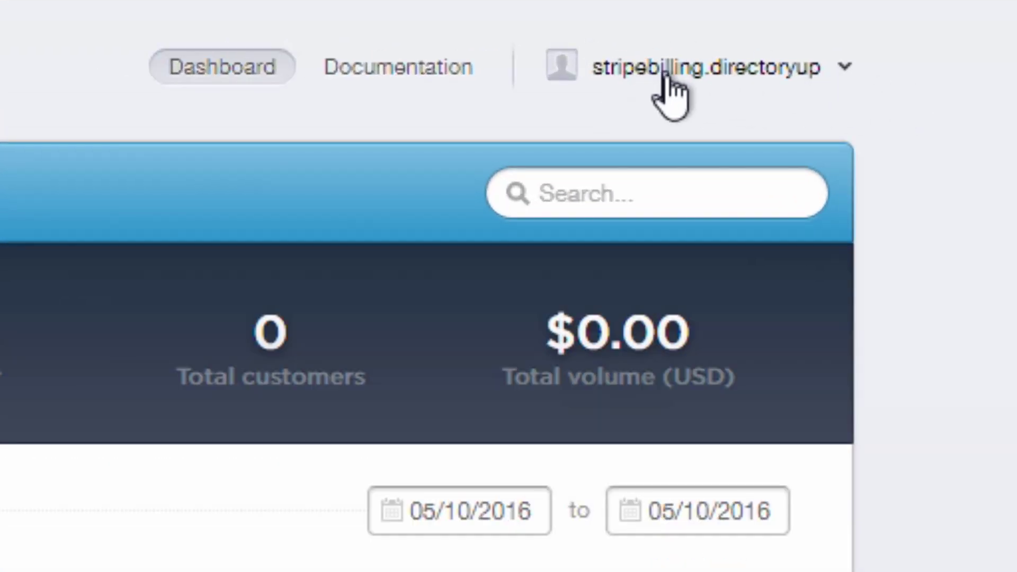
left_click(718, 80)
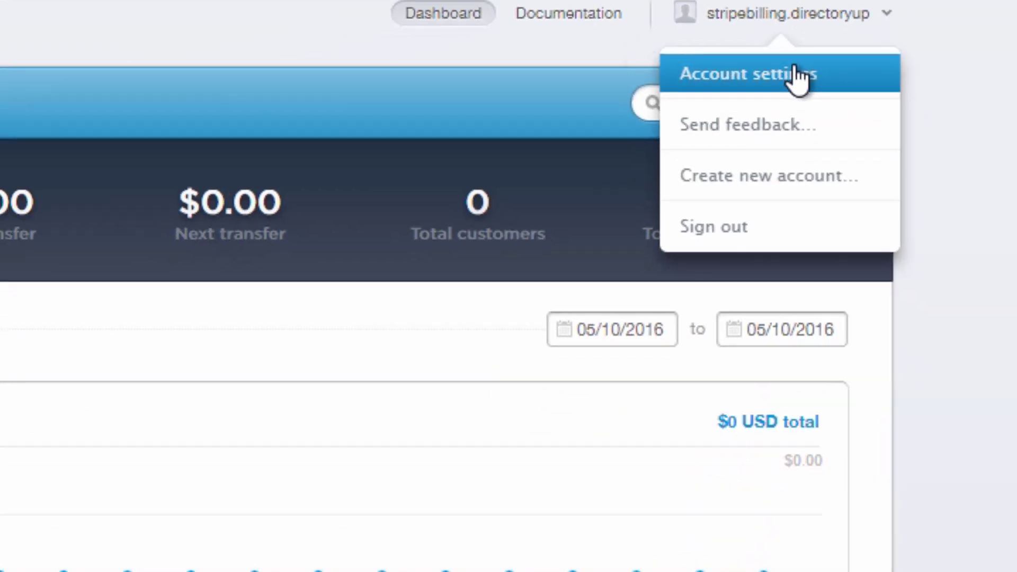
left_click(716, 151)
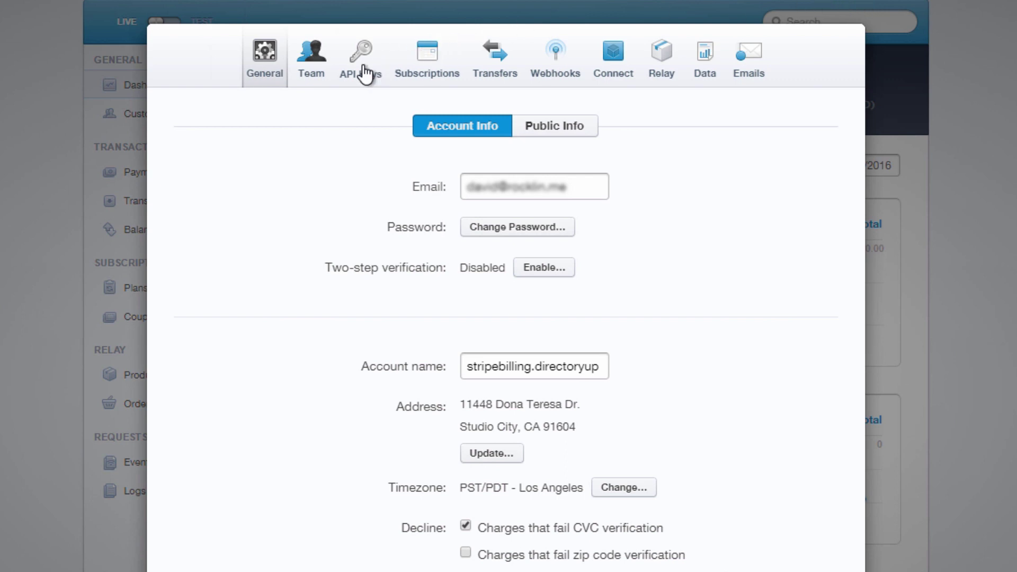
left_click(358, 74)
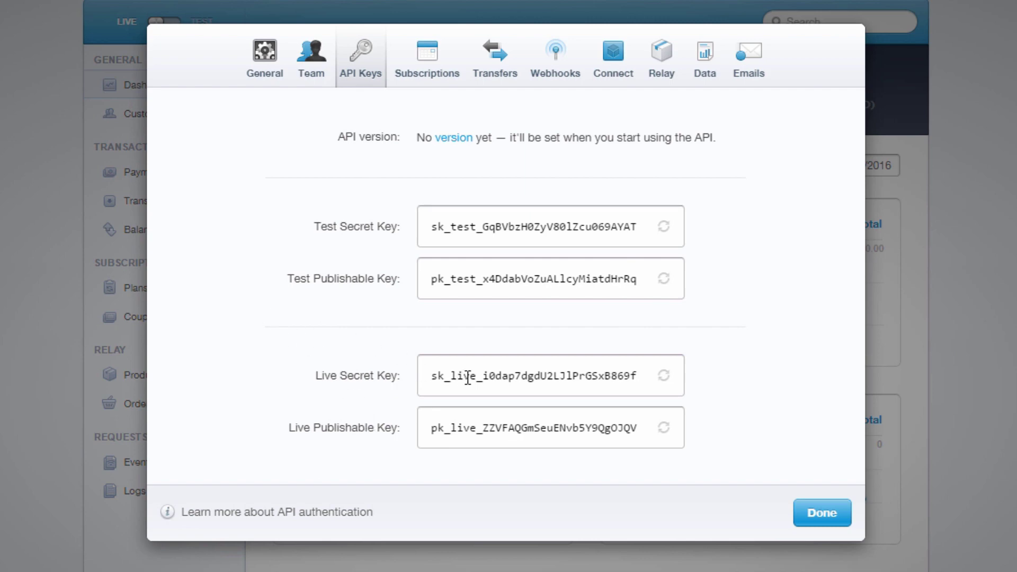
Copy the live secret key from Stripe into the Secret Key field of the website's gateway setup
left_click_drag(440, 367, 641, 373)
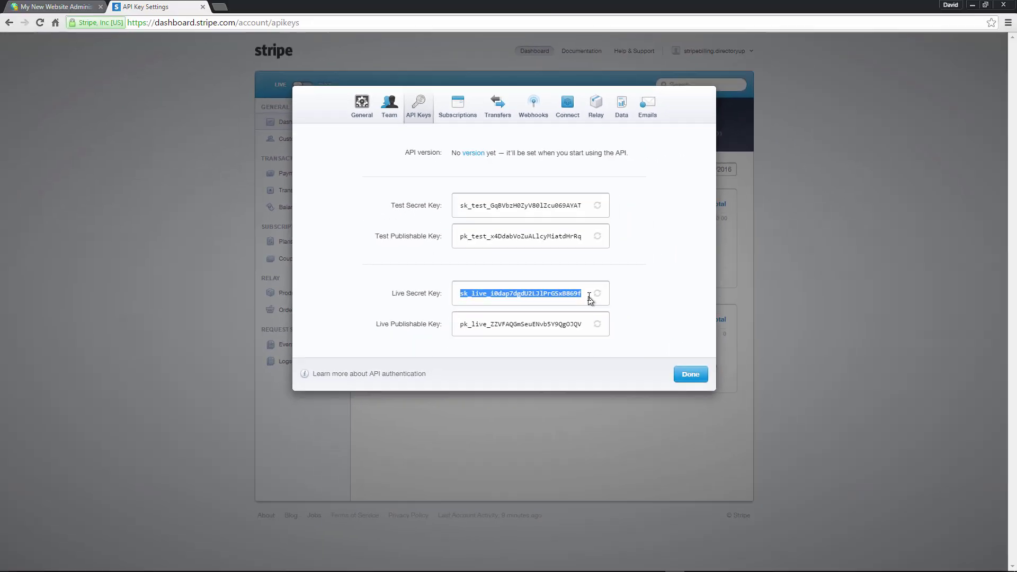
left_click(56, 6)
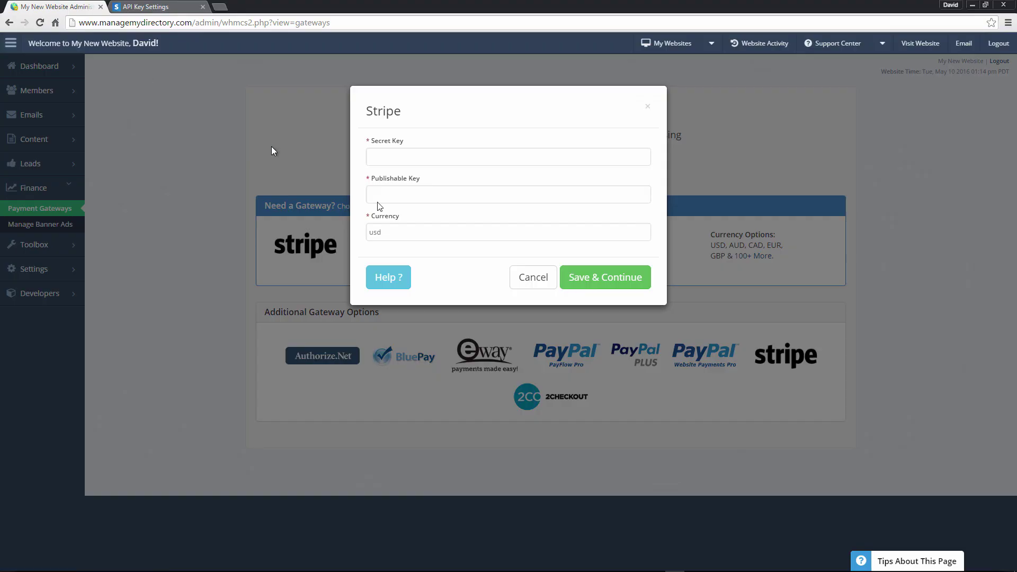
left_click(411, 156)
left_click(146, 7)
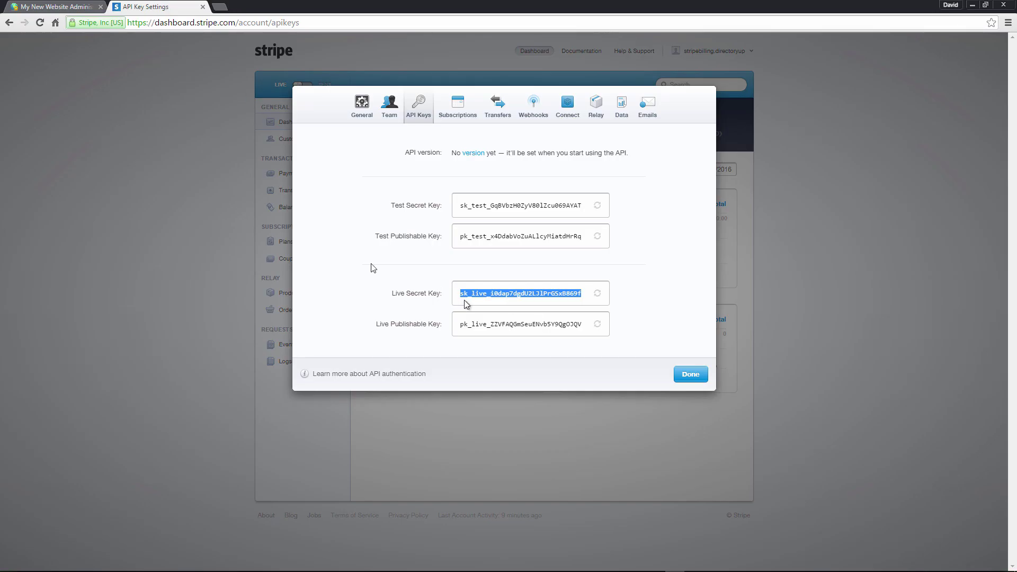
left_click(36, 6)
key("ctrl+v")
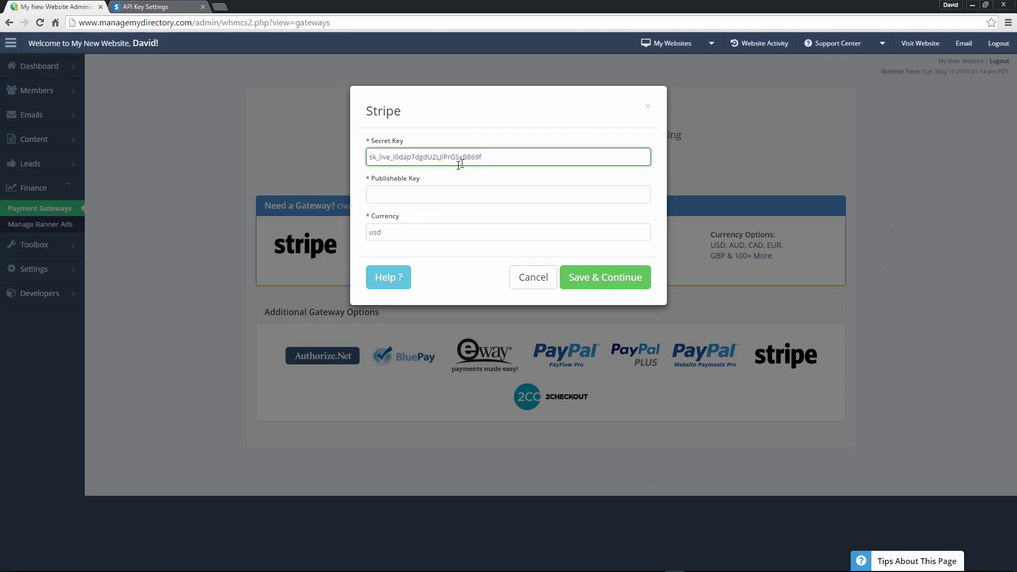
Copy the live publishable key from Stripe into the Publishable Key field of the website's gateway setup
left_click(166, 5)
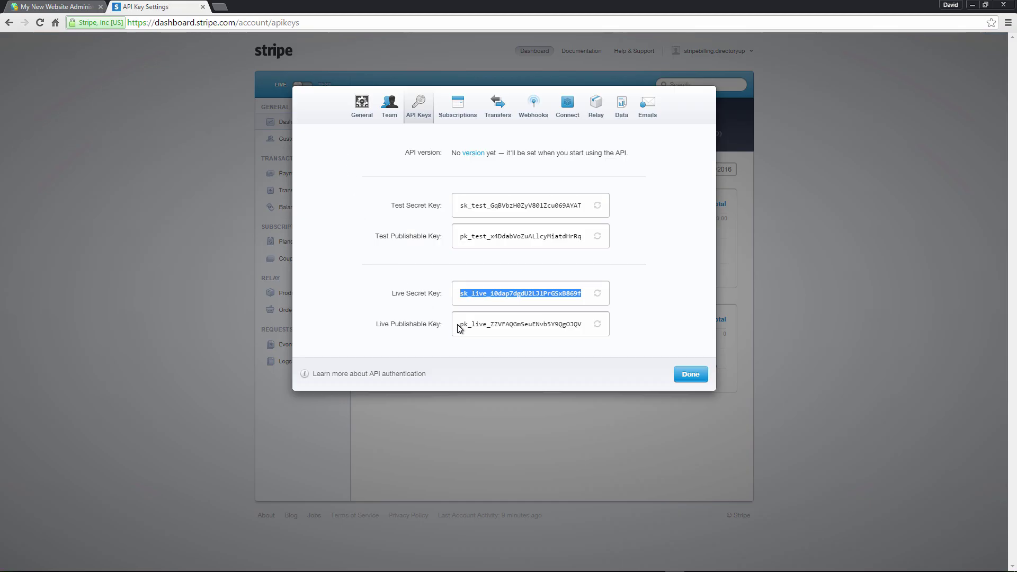
left_click_drag(459, 324, 593, 325)
key("ctrl+c")
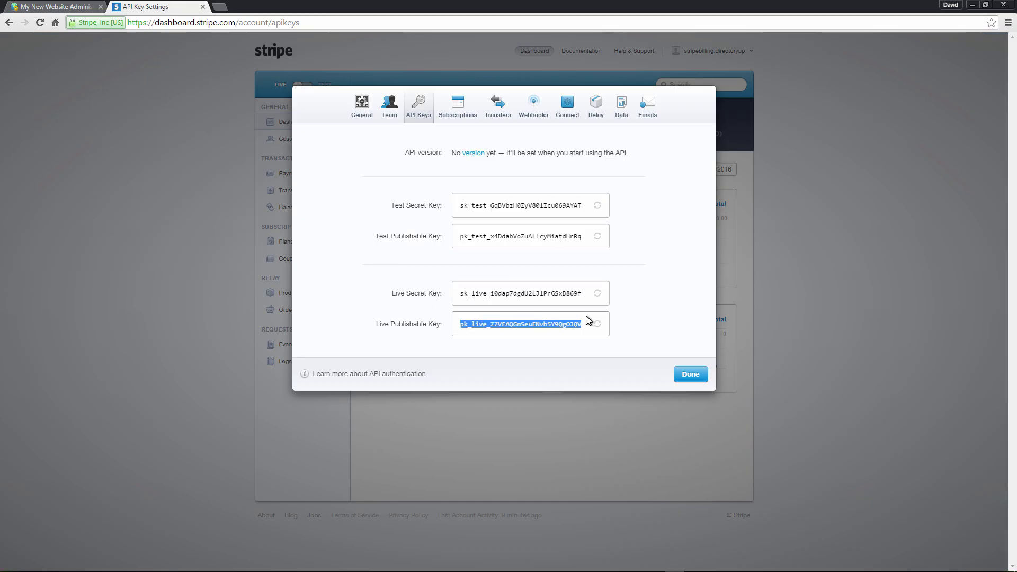
left_click(53, 4)
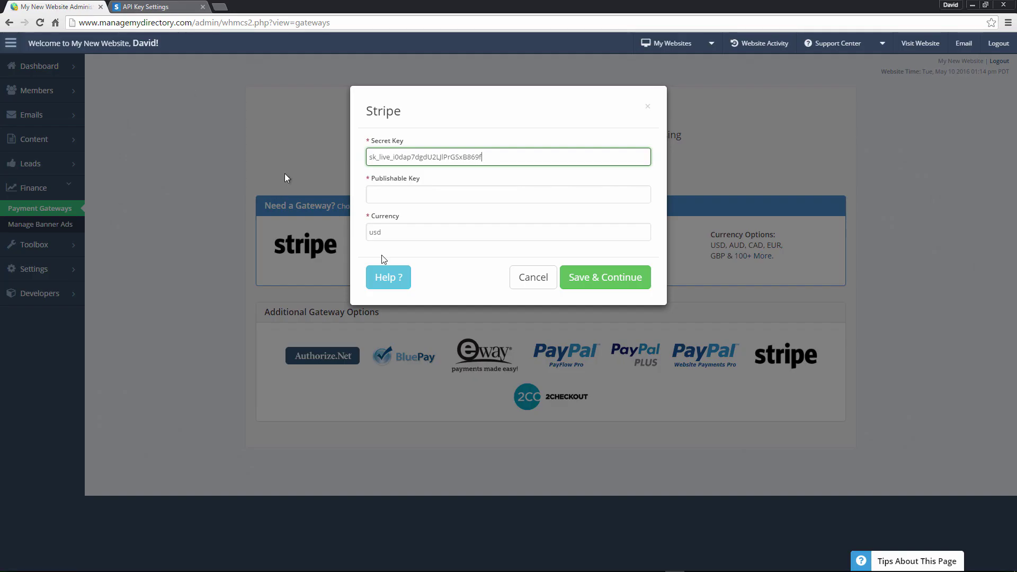
left_click(432, 195)
key("ctrl+v")
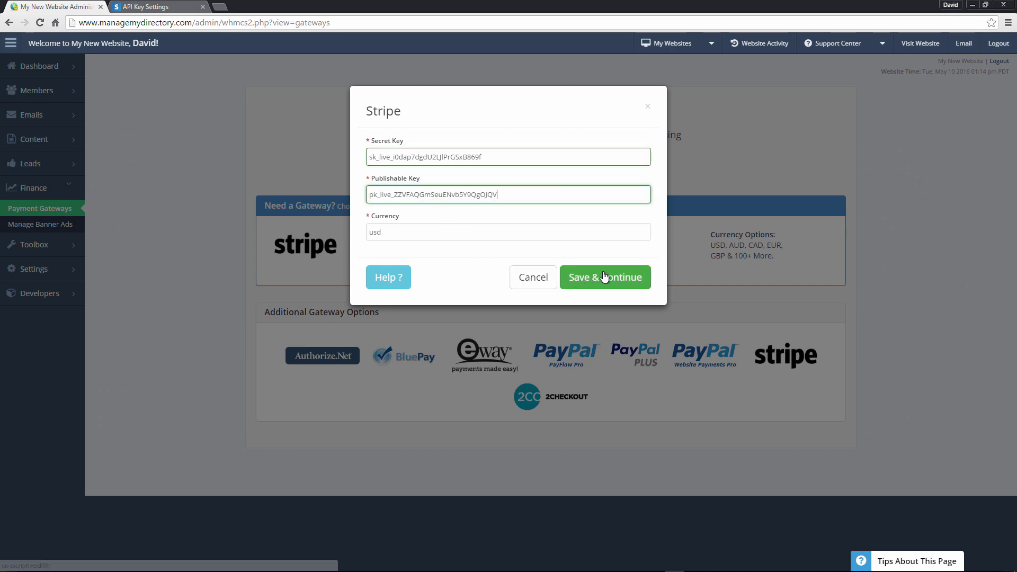
Save the Stripe gateway settings with usd as the currency
left_click(393, 232)
left_click_drag(393, 232, 358, 233)
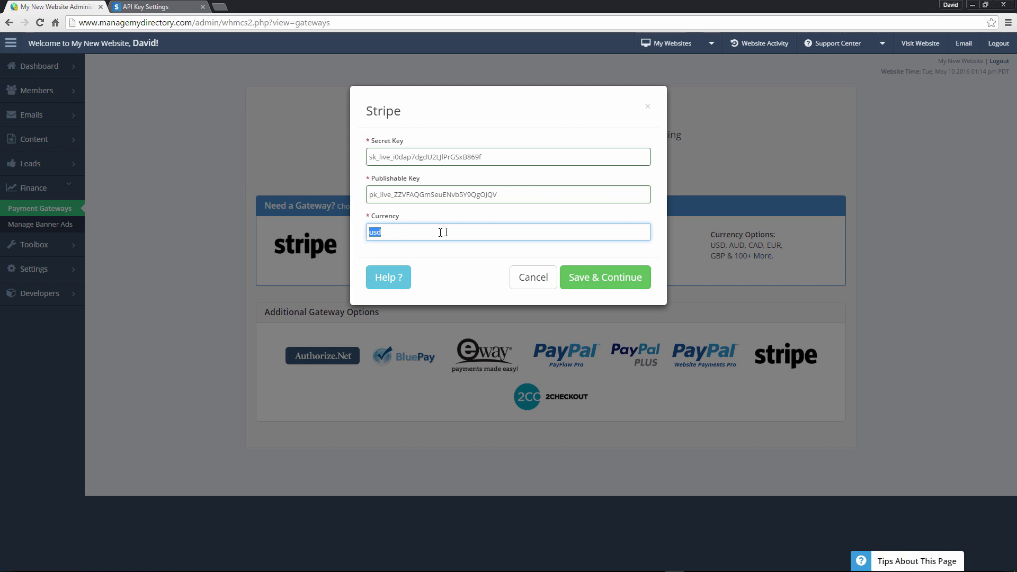
left_click(618, 238)
left_click(621, 286)
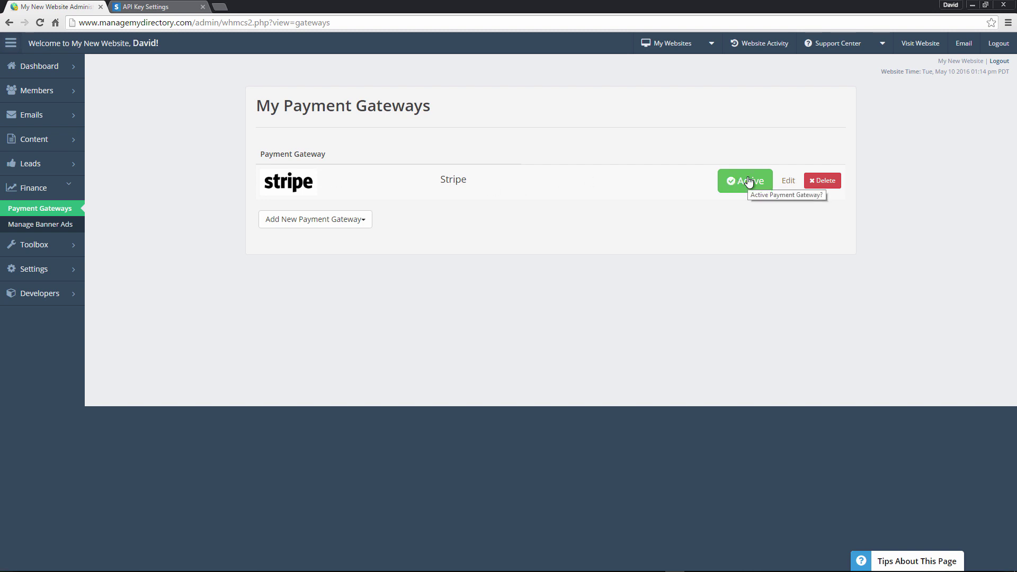
Visit the public website, exit its edit mode, and start creating a Premium listing from the membership plans
left_click(927, 47)
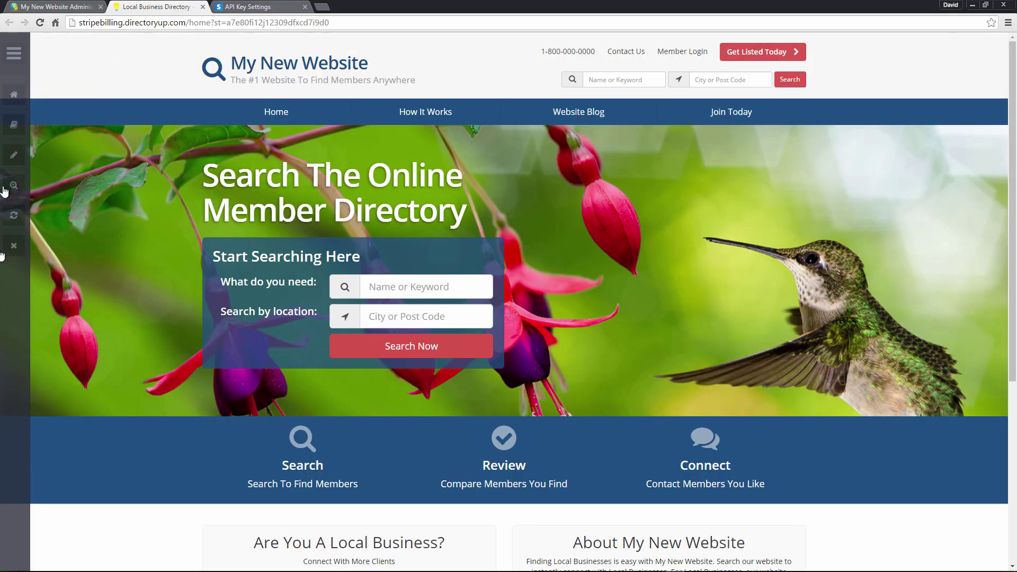
left_click(13, 245)
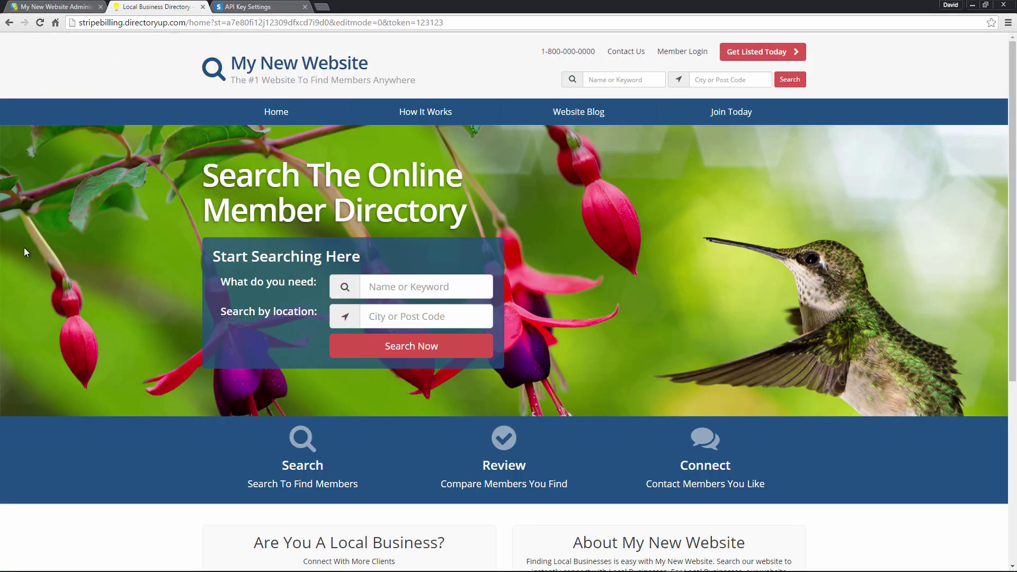
left_click(703, 113)
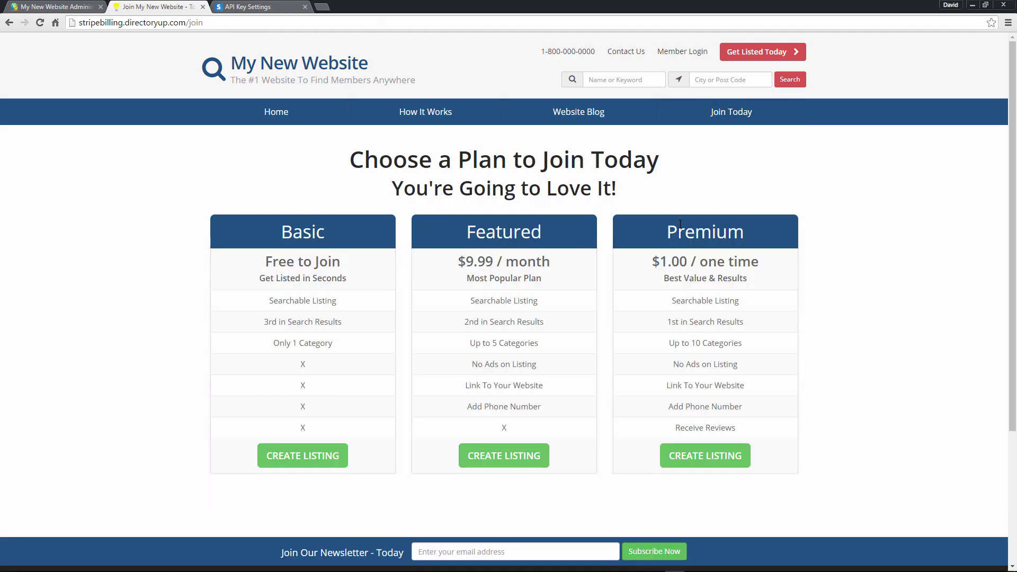
left_click_drag(661, 263, 794, 255)
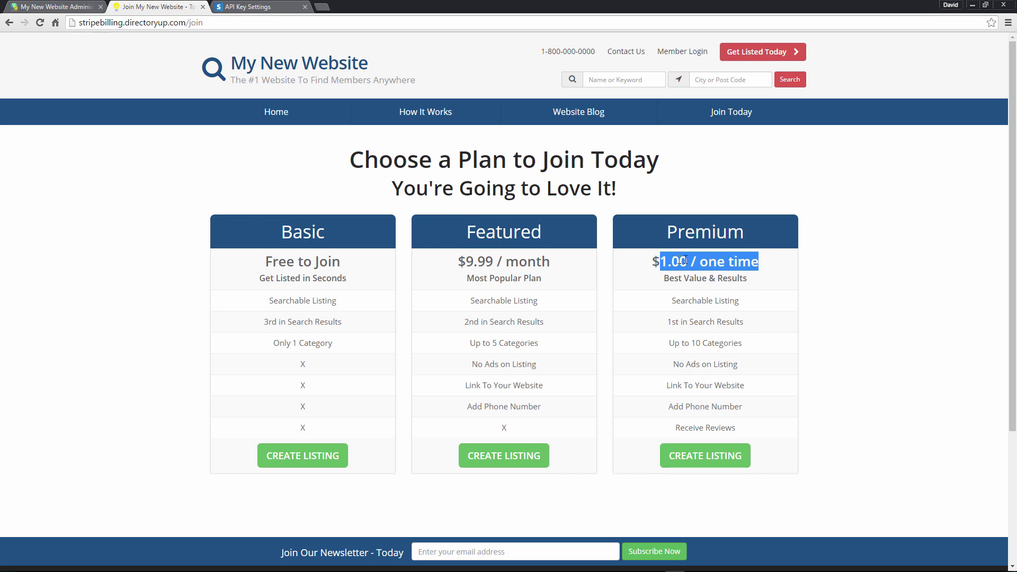
left_click(700, 455)
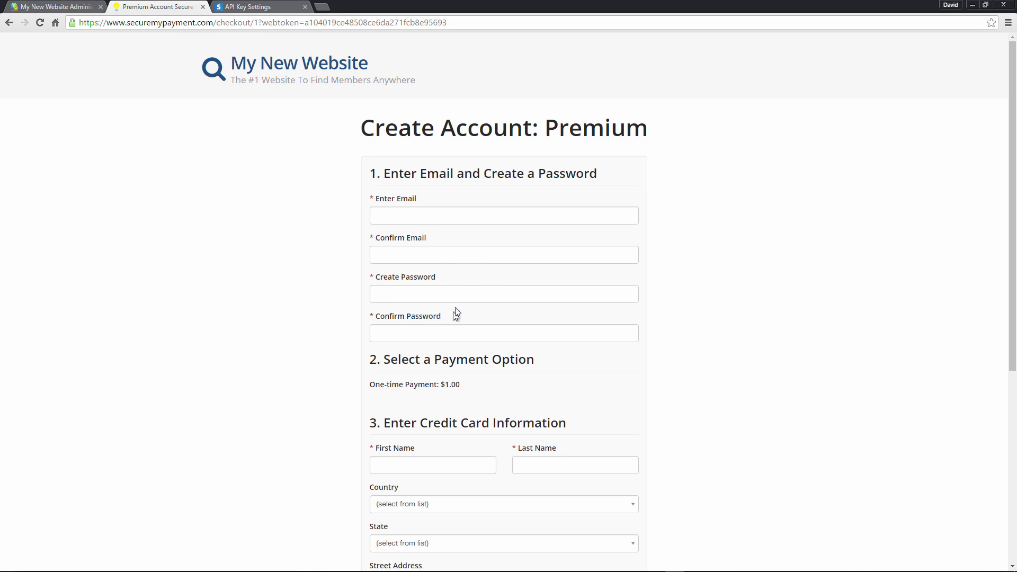
Complete the Premium checkout with the login, cardholder name, credit card number, expiration date and security code, and continue to the account
scroll(459, 311, "down", 4)
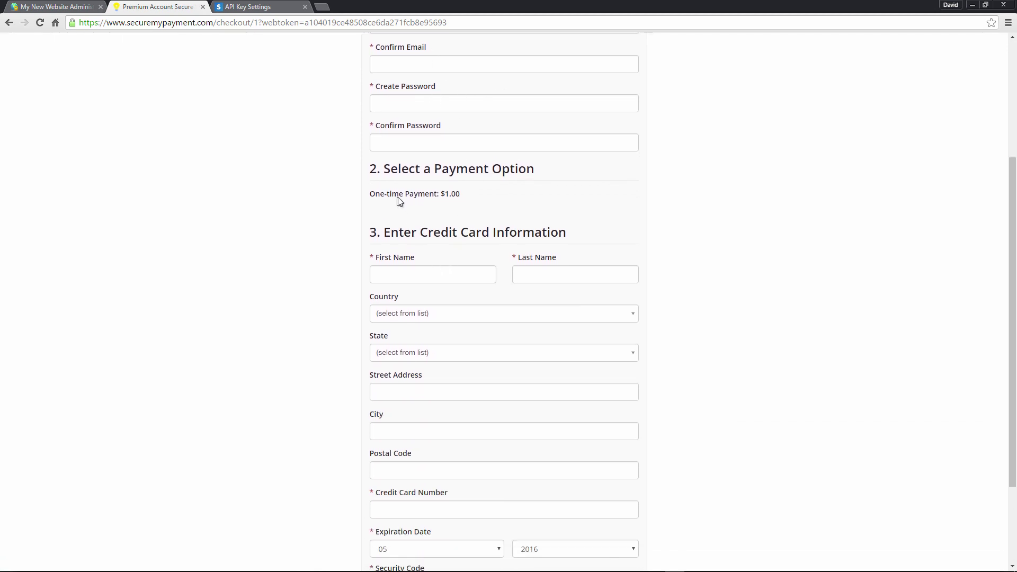
left_click_drag(398, 196, 513, 195)
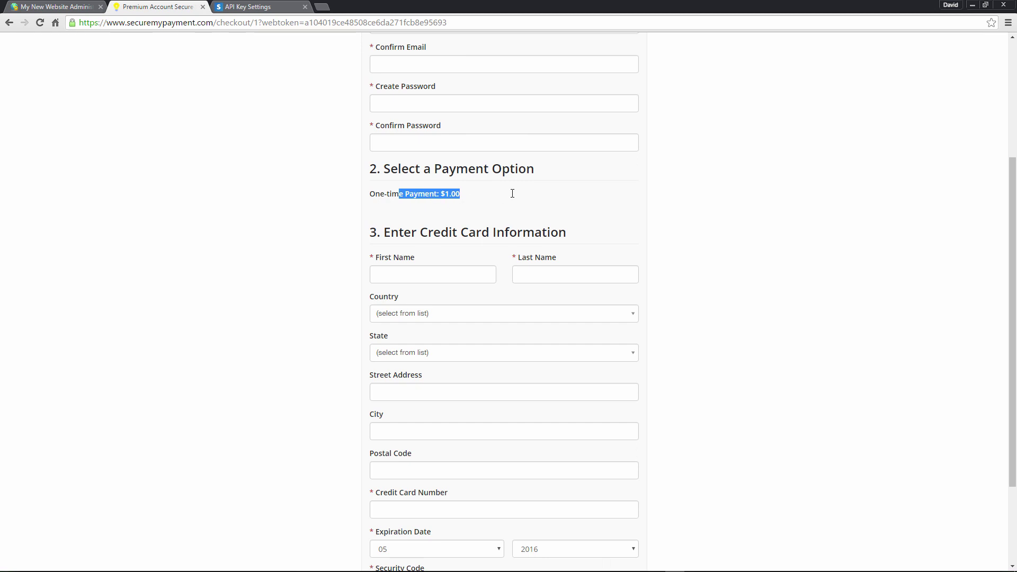
left_click(450, 201)
scroll(450, 202, "down", 3)
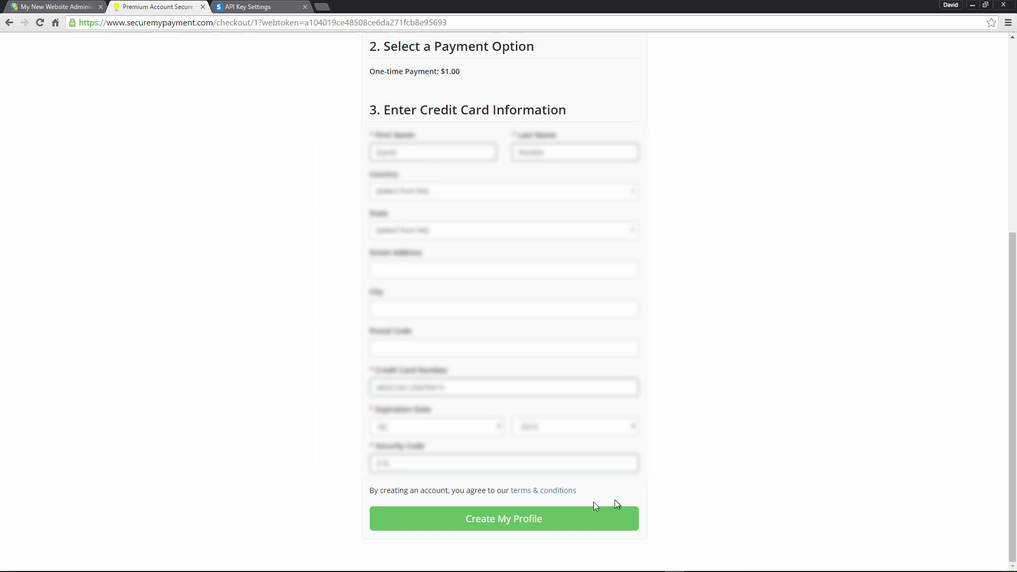
left_click(562, 516)
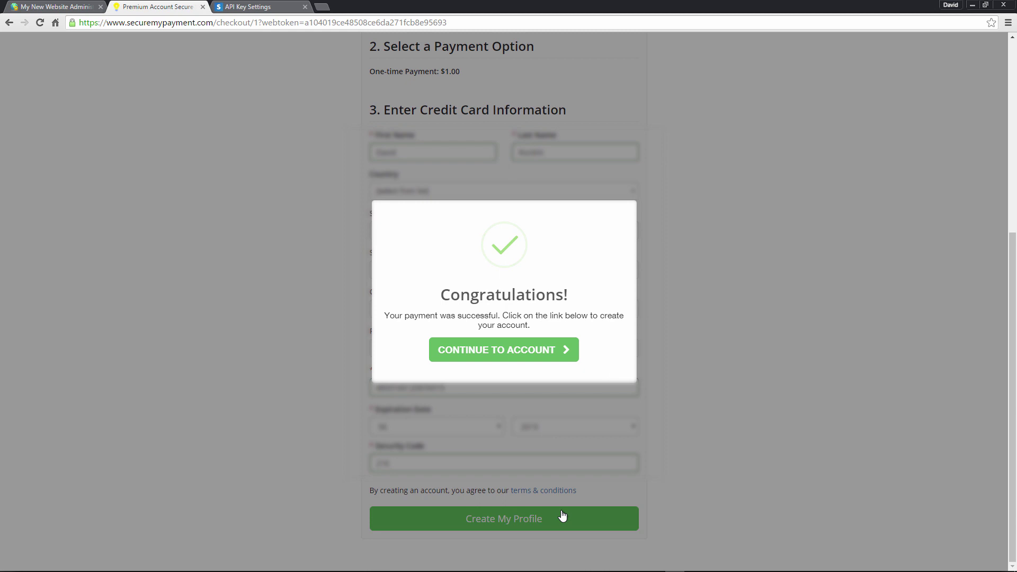
left_click(497, 349)
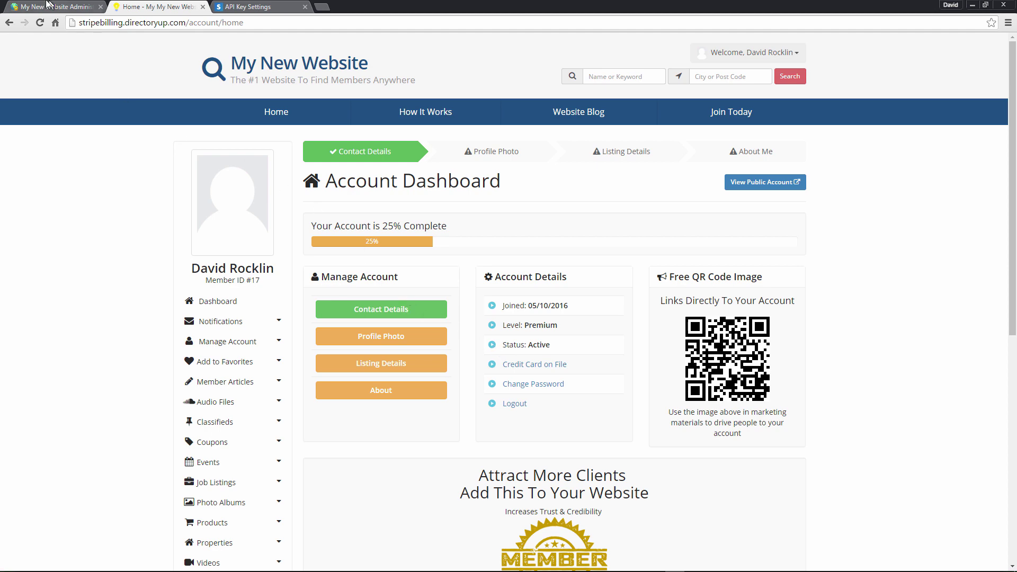
Return to the website admin and examine the Premium payment's details in the transaction history
left_click(46, 5)
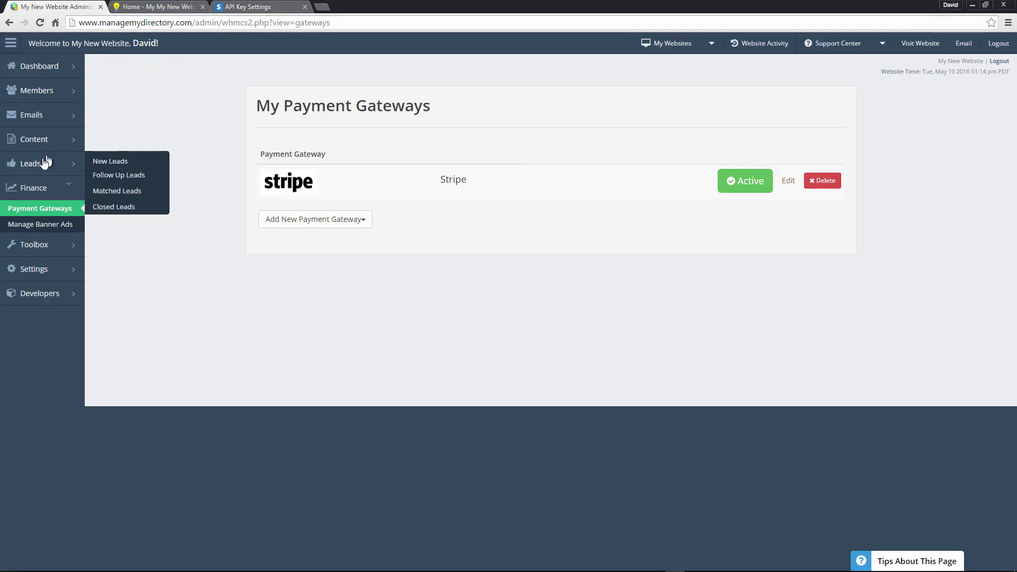
left_click(36, 188)
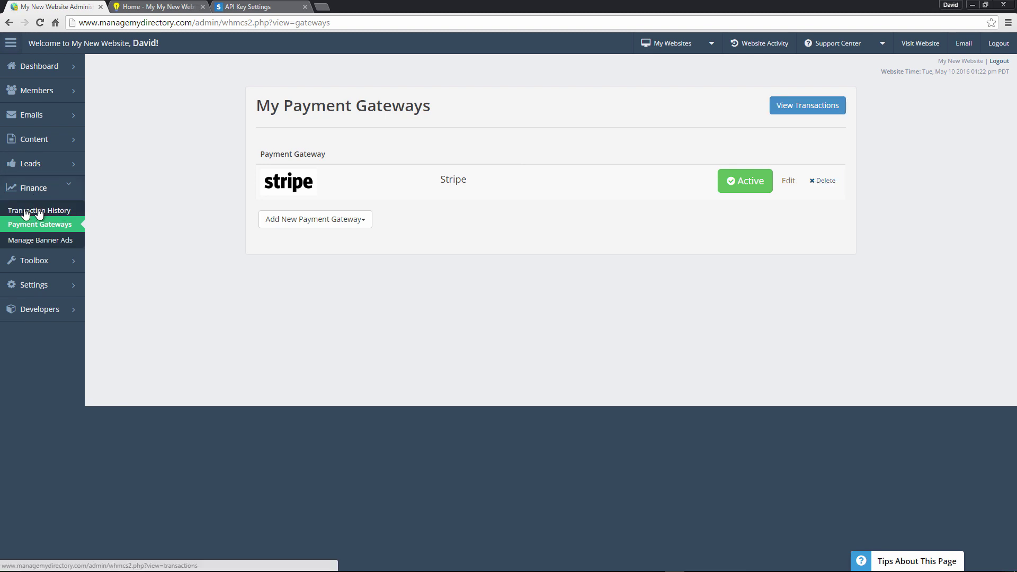
left_click(38, 210)
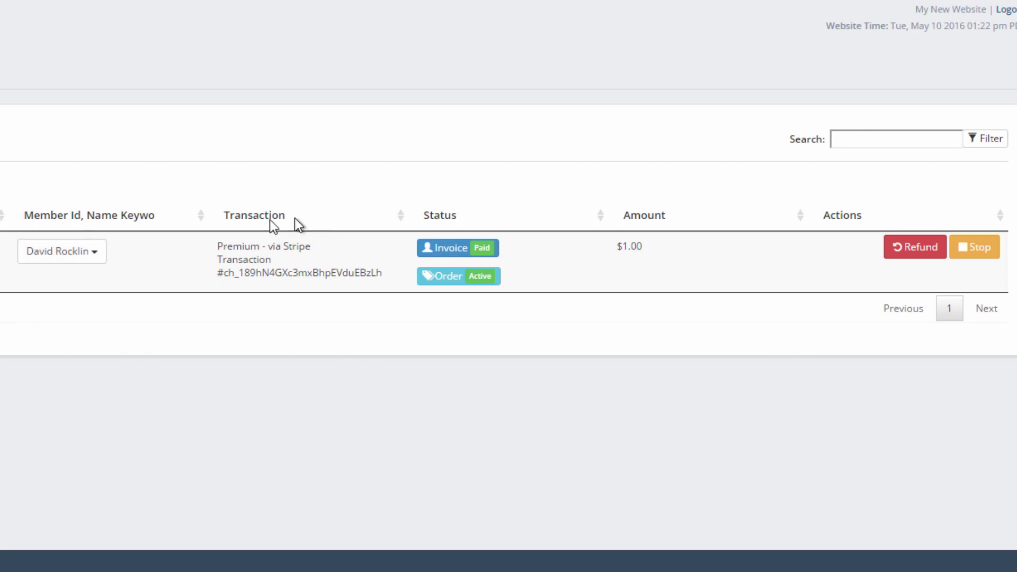
left_click_drag(222, 246, 268, 250)
left_click(312, 277)
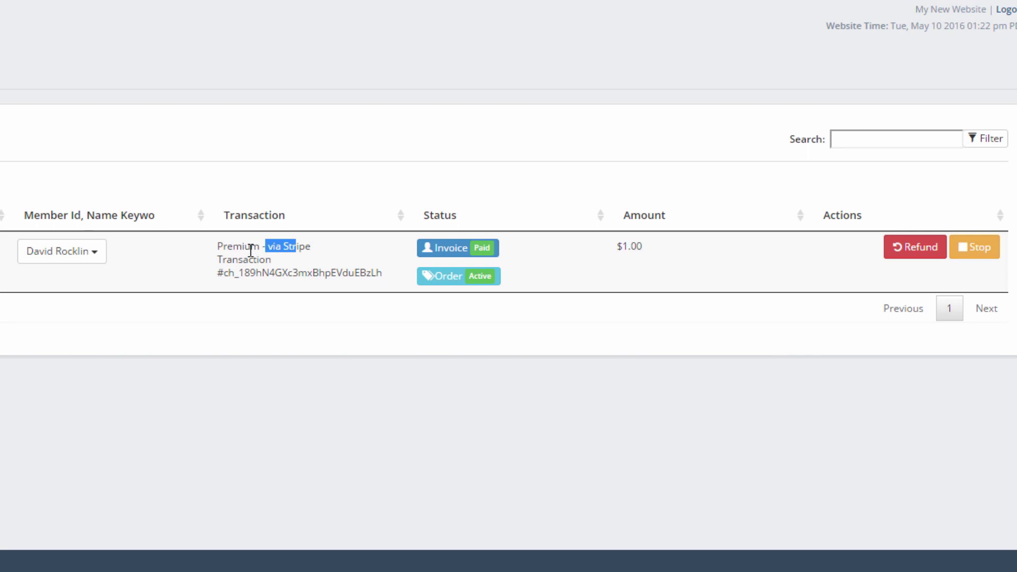
double_click(249, 247)
left_click(269, 249)
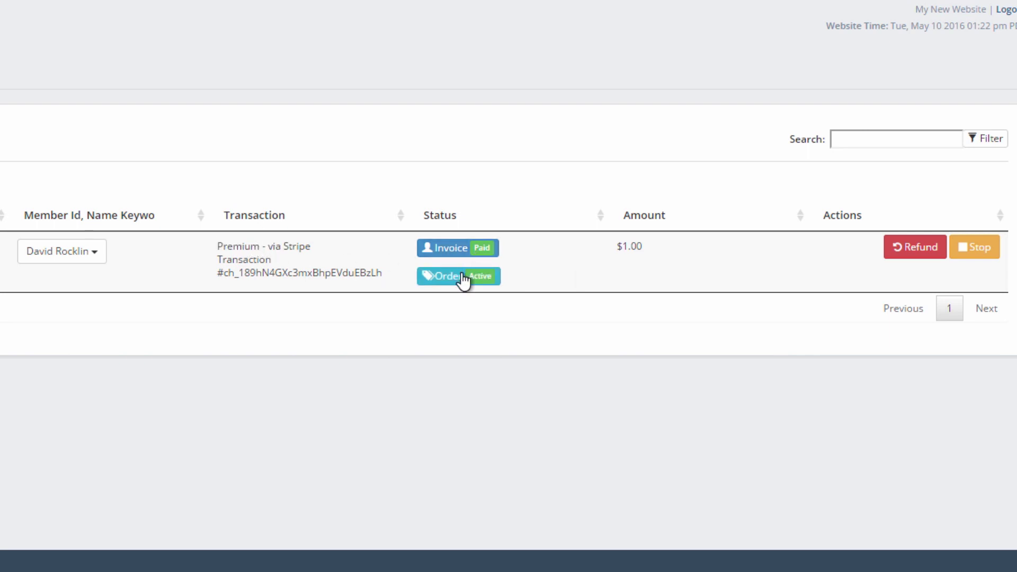
Compare the Premium transaction's amount with the total volume on the reloaded Stripe dashboard, and return to the website admin's transaction history
left_click_drag(641, 246, 623, 248)
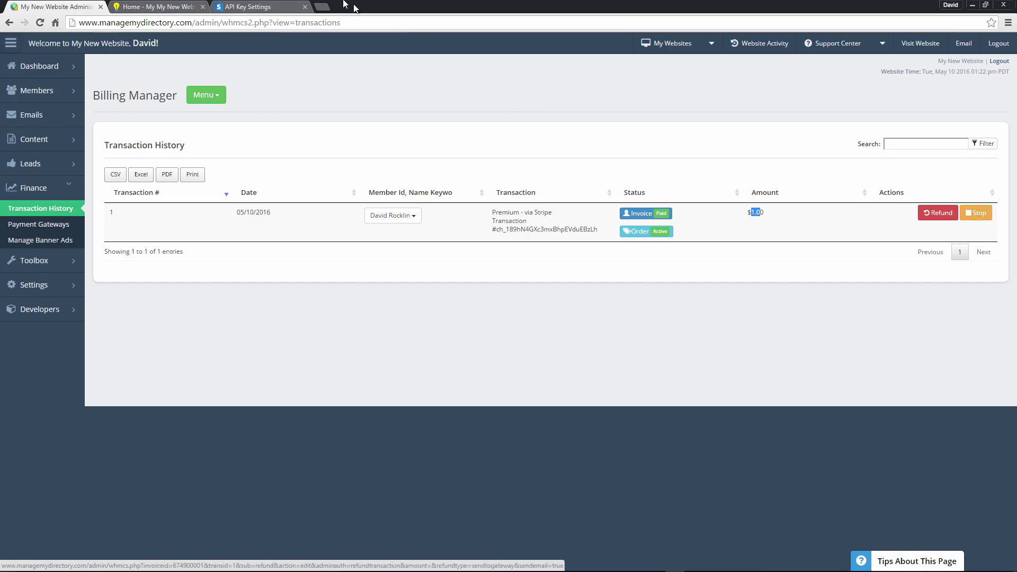
left_click(249, 6)
left_click(168, 174)
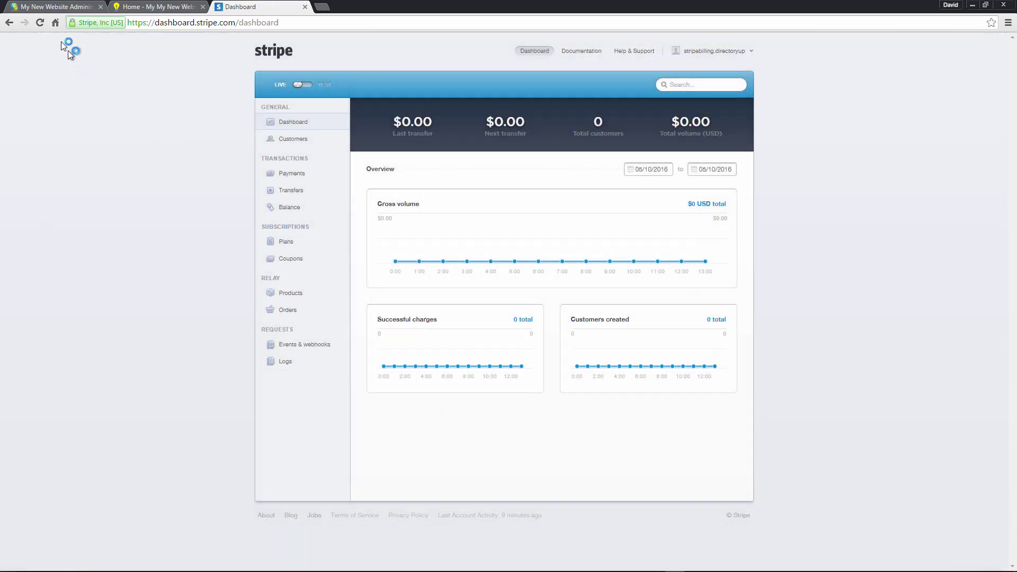
left_click(36, 26)
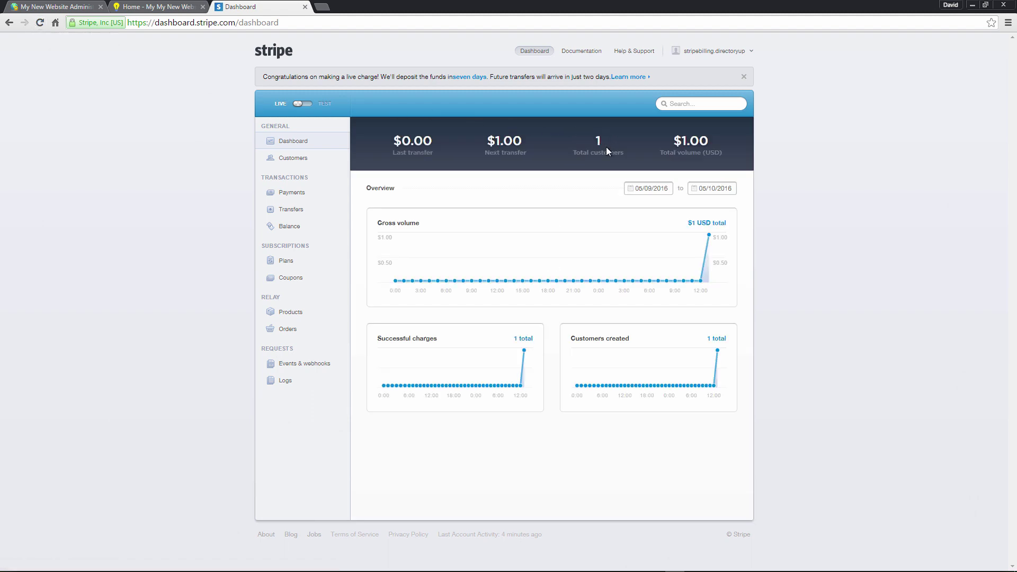
left_click_drag(670, 142, 709, 148)
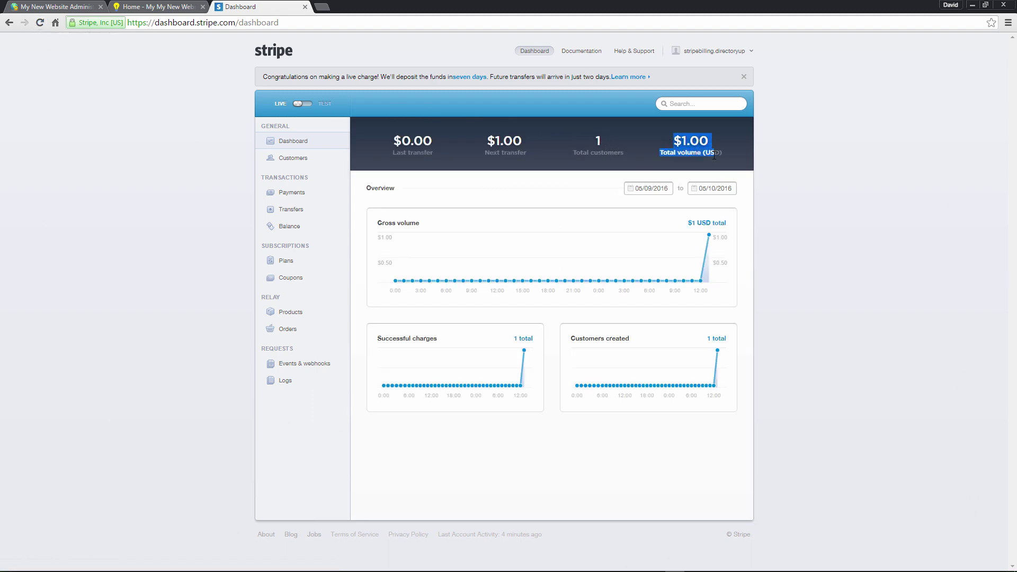
left_click(713, 148)
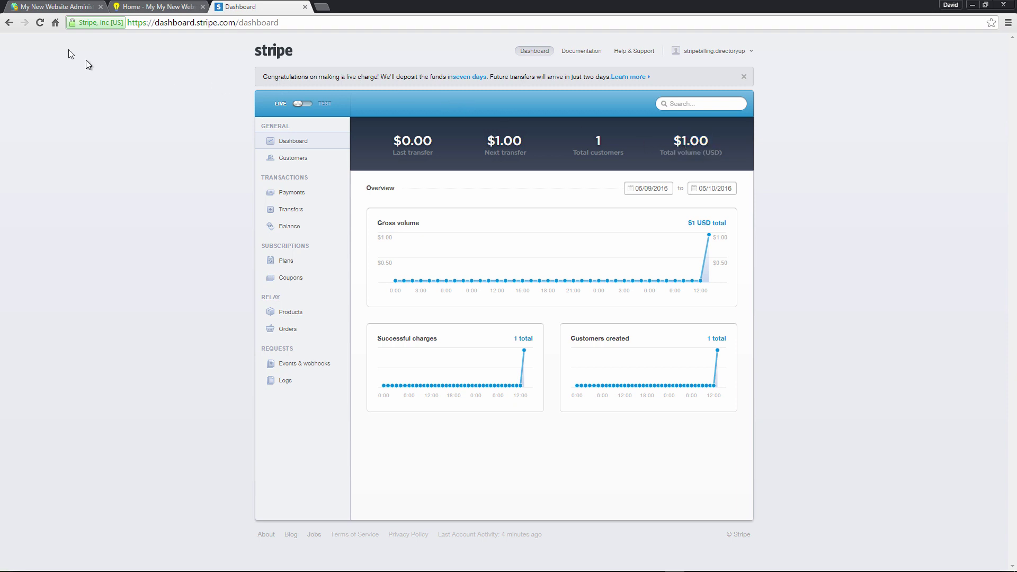
left_click(64, 5)
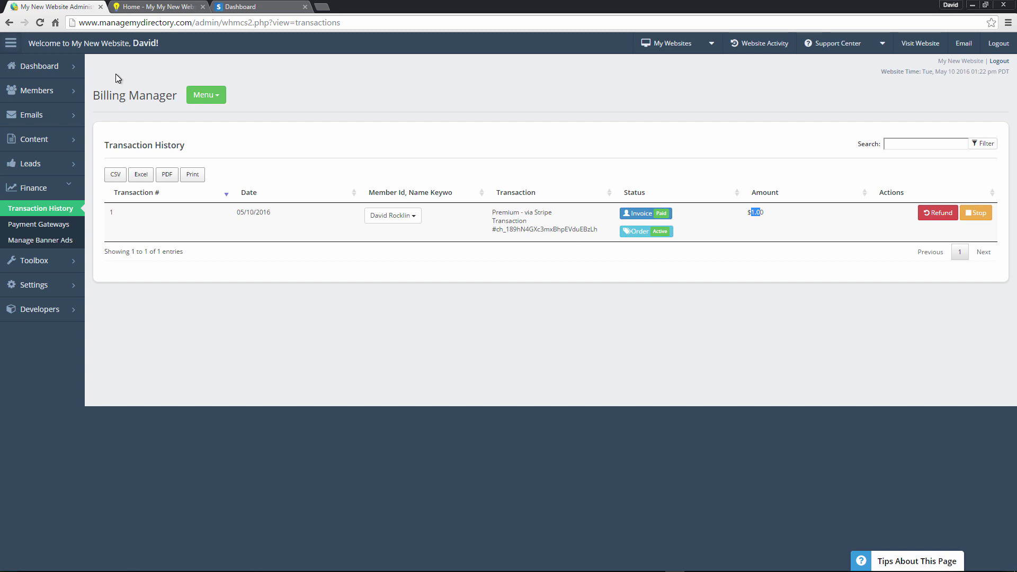
Switch back to Stripe and review the live secret key and live publishable key in the account's API key settings
left_click(249, 7)
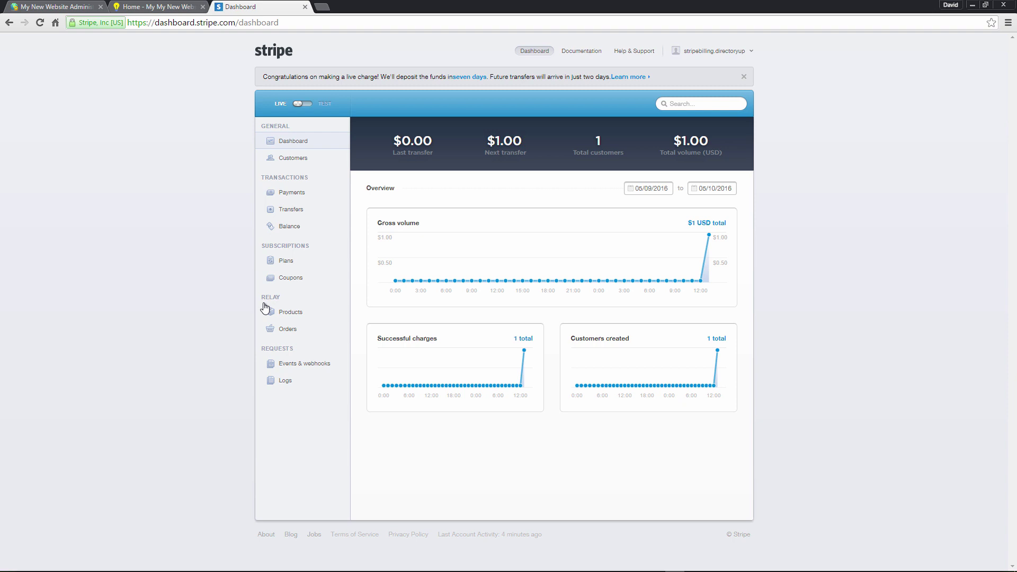
left_click(721, 53)
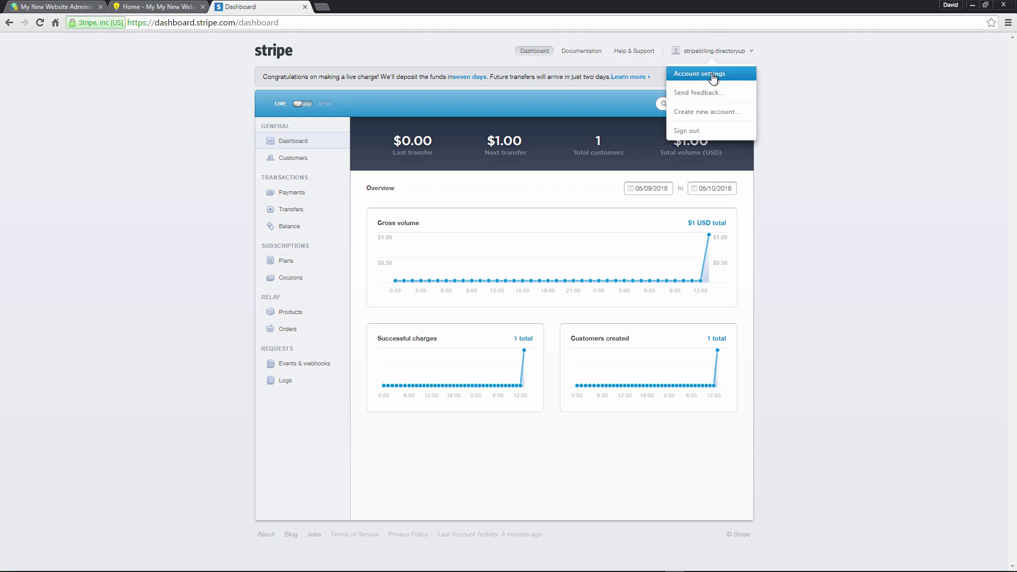
left_click(712, 78)
left_click(426, 115)
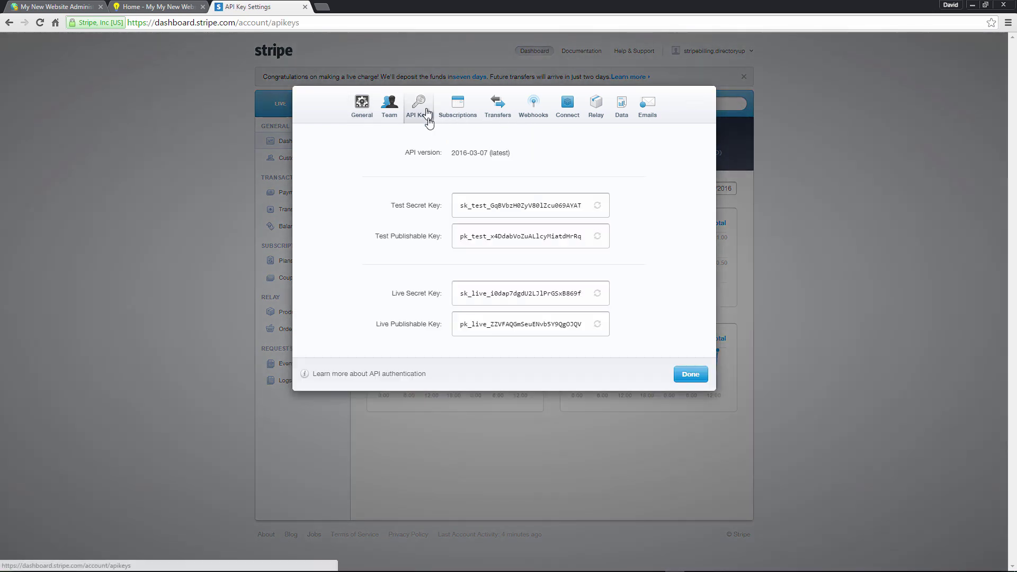
left_click_drag(468, 293, 543, 297)
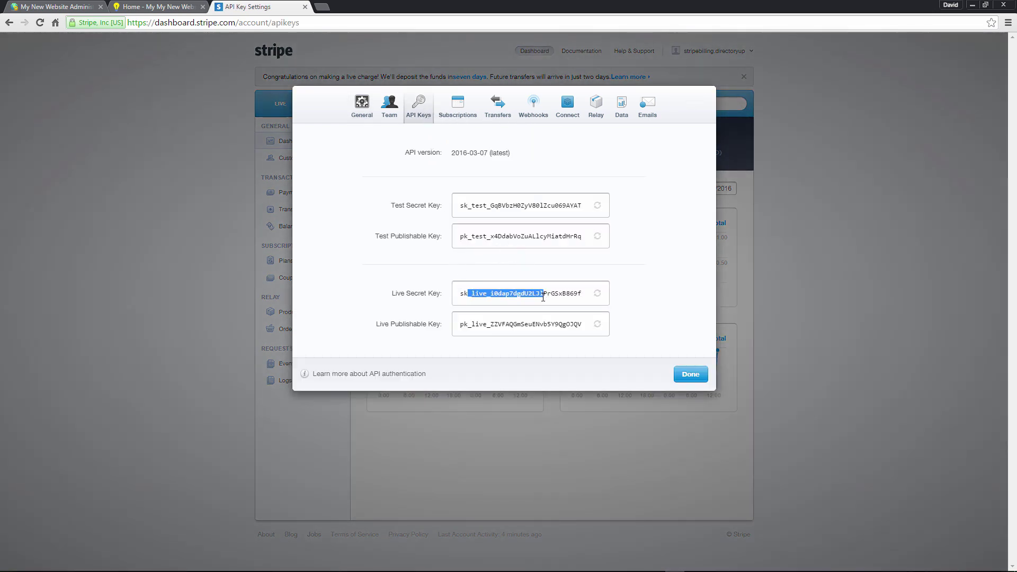
left_click_drag(471, 324, 584, 327)
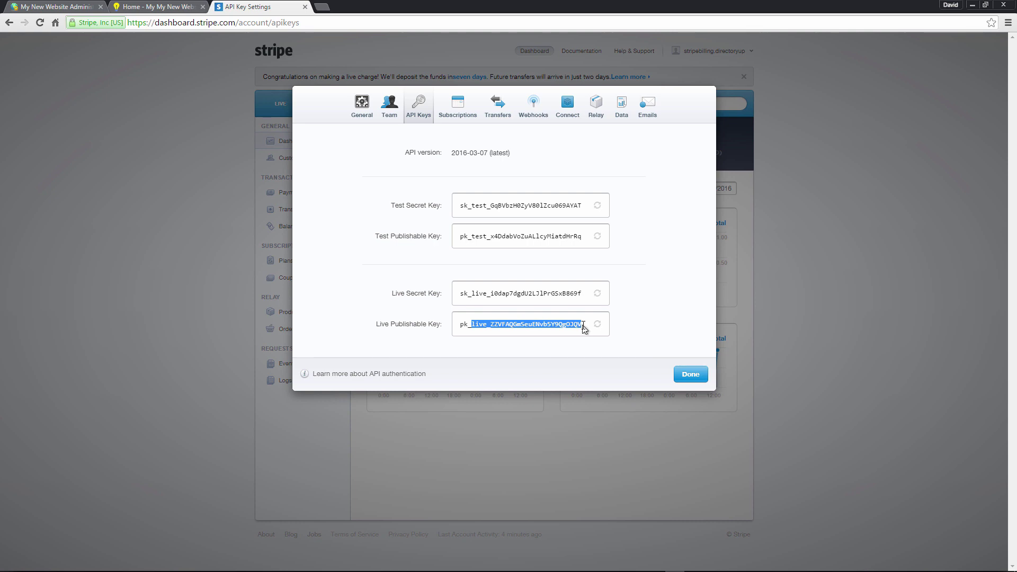